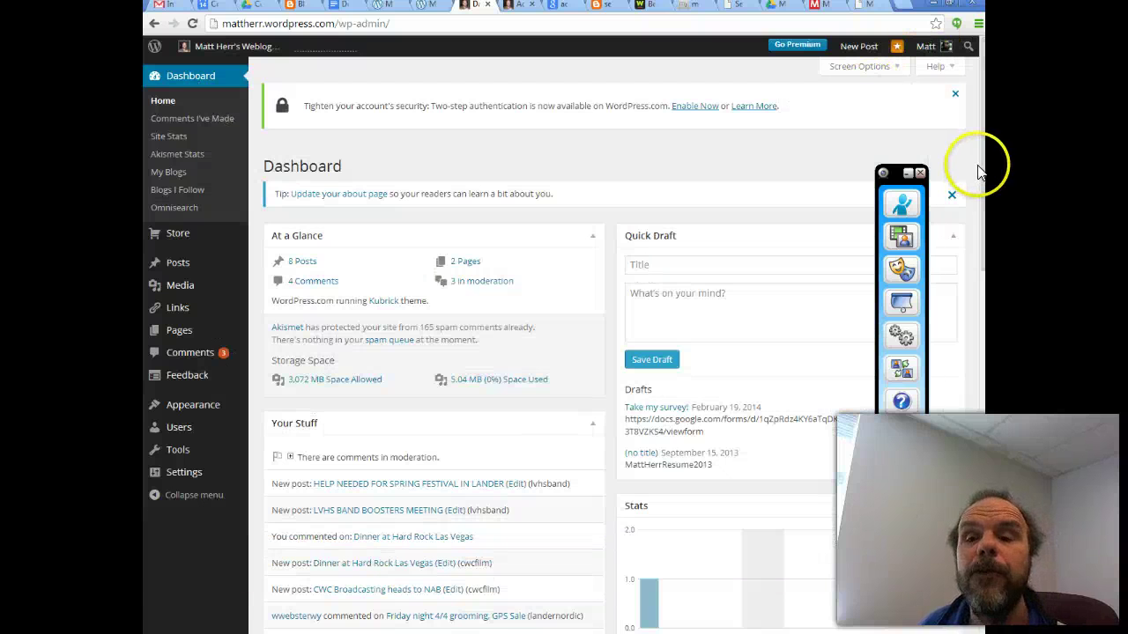
- Open the blog's widget management page from the dashboard's appearance settings
click(920, 173)
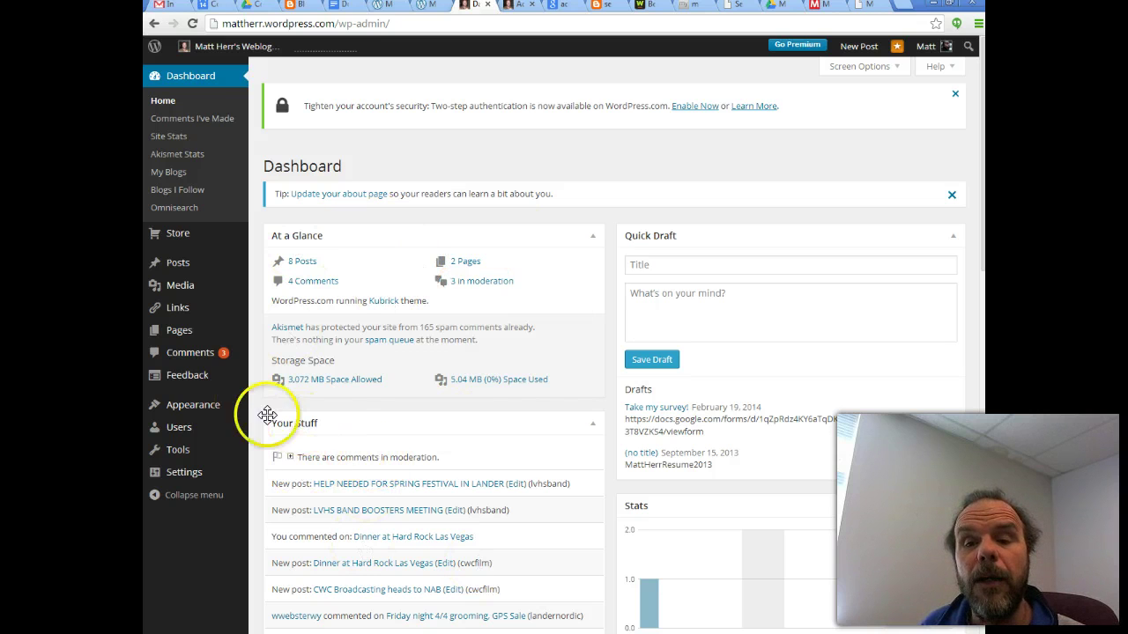
mouse_move(194, 414)
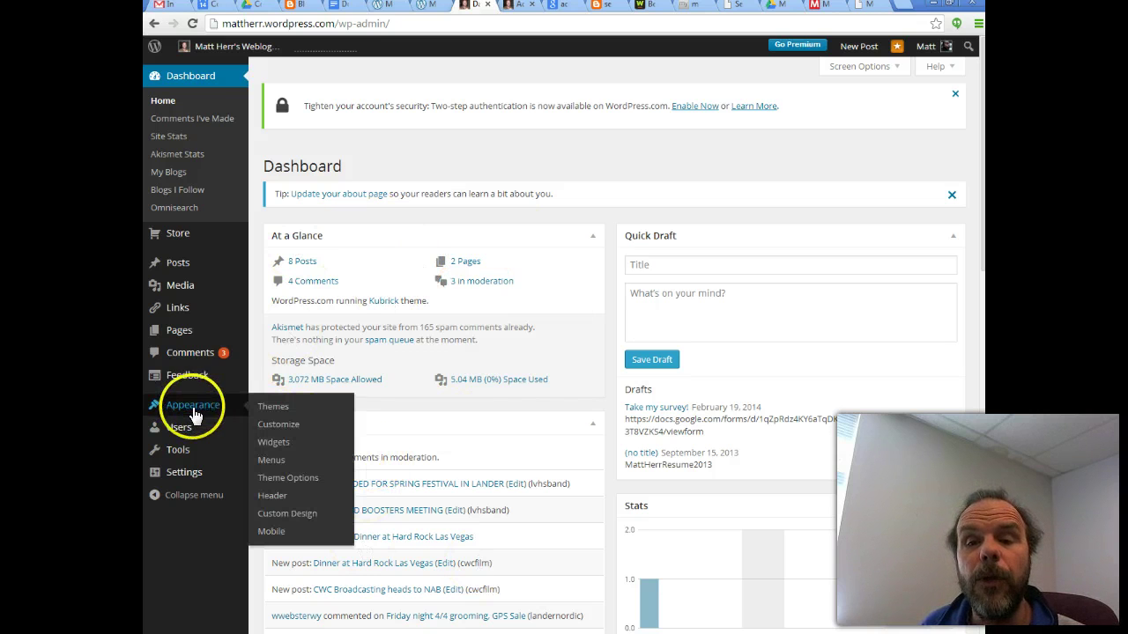
click(275, 443)
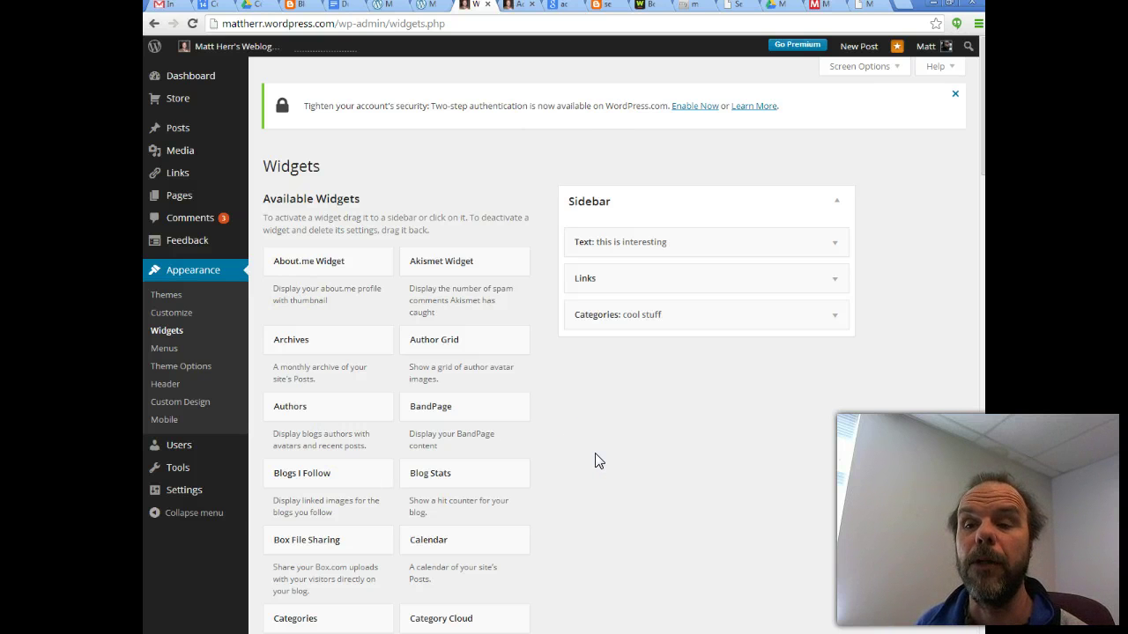
- Add a Calendar widget to the end of the blog's sidebar, title it "my calendar" and save it
drag(718, 277, 608, 280)
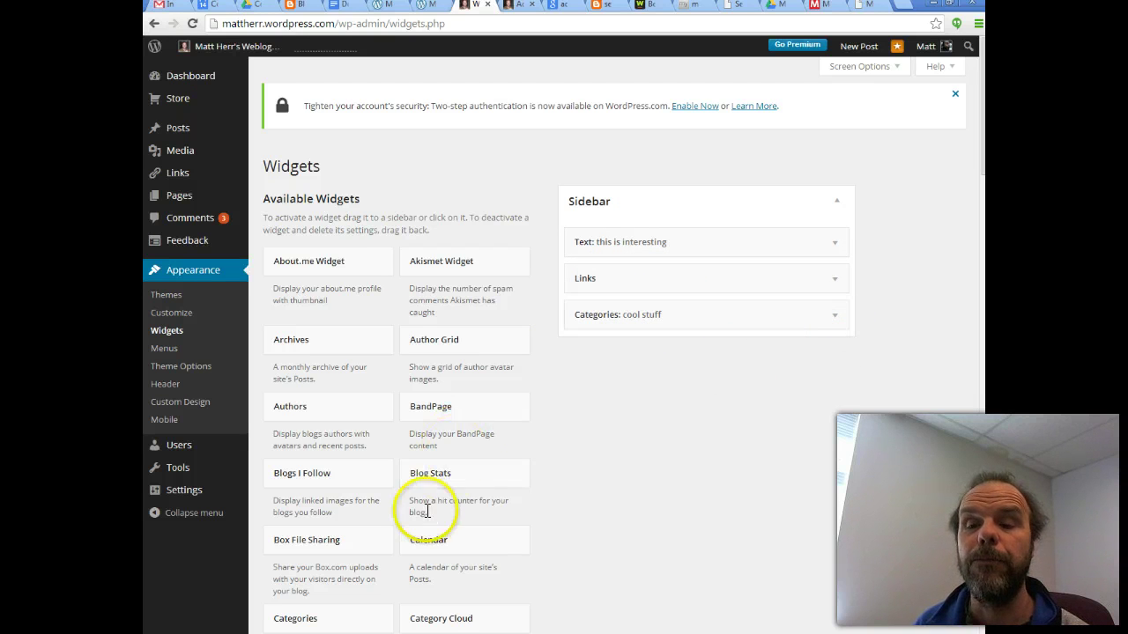
scroll(515, 511, down, 3)
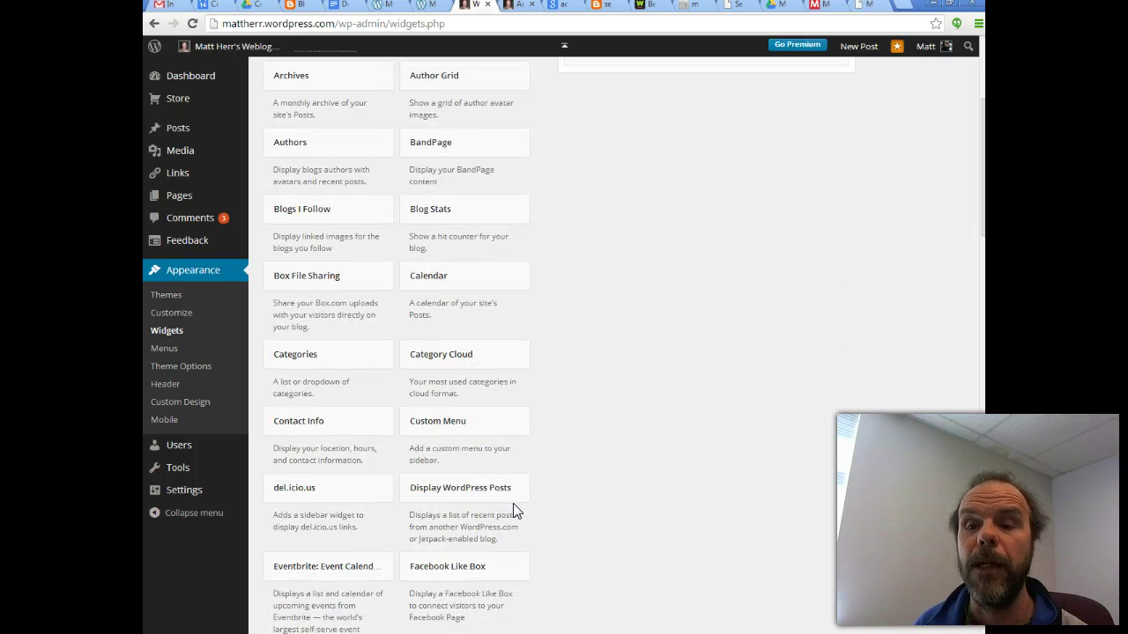
scroll(515, 511, up, 1)
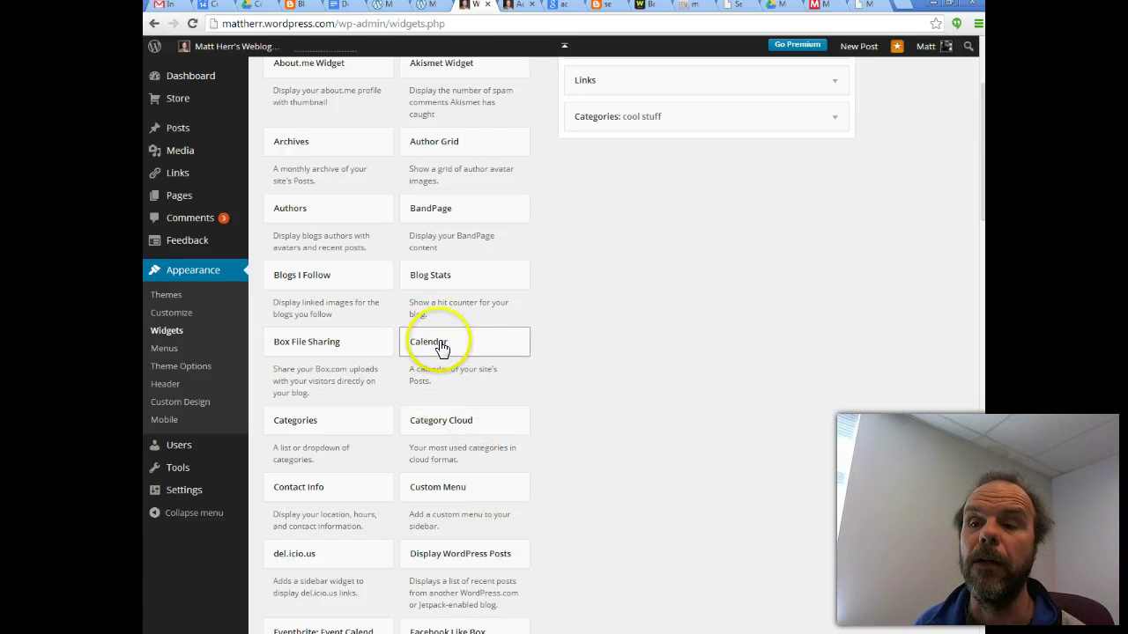
scroll(442, 350, up, 2)
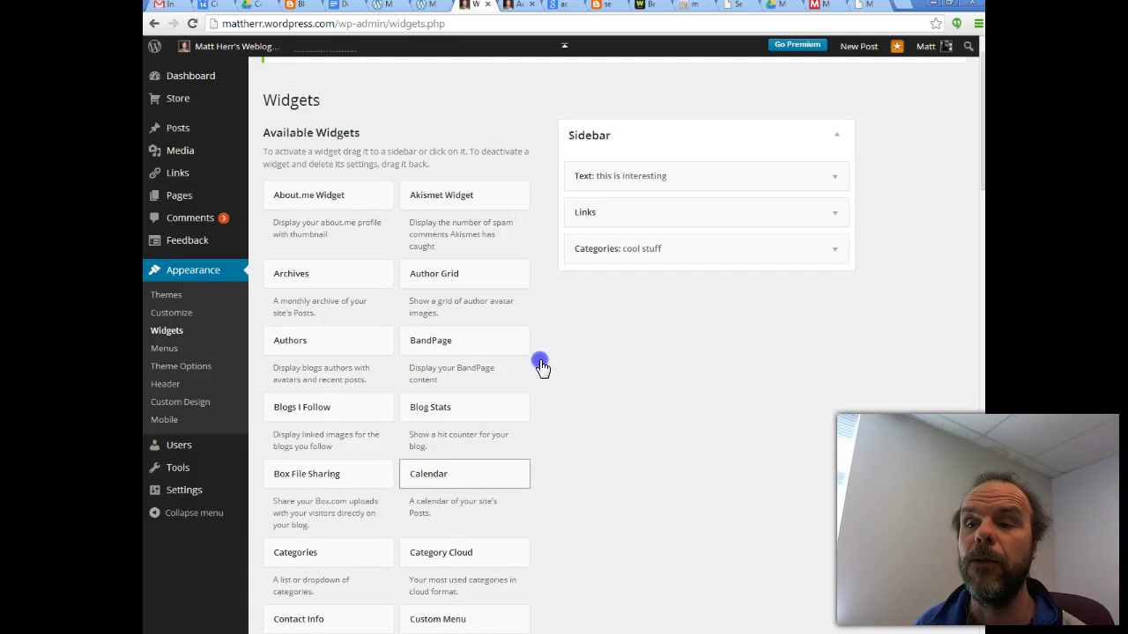
drag(541, 366, 591, 288)
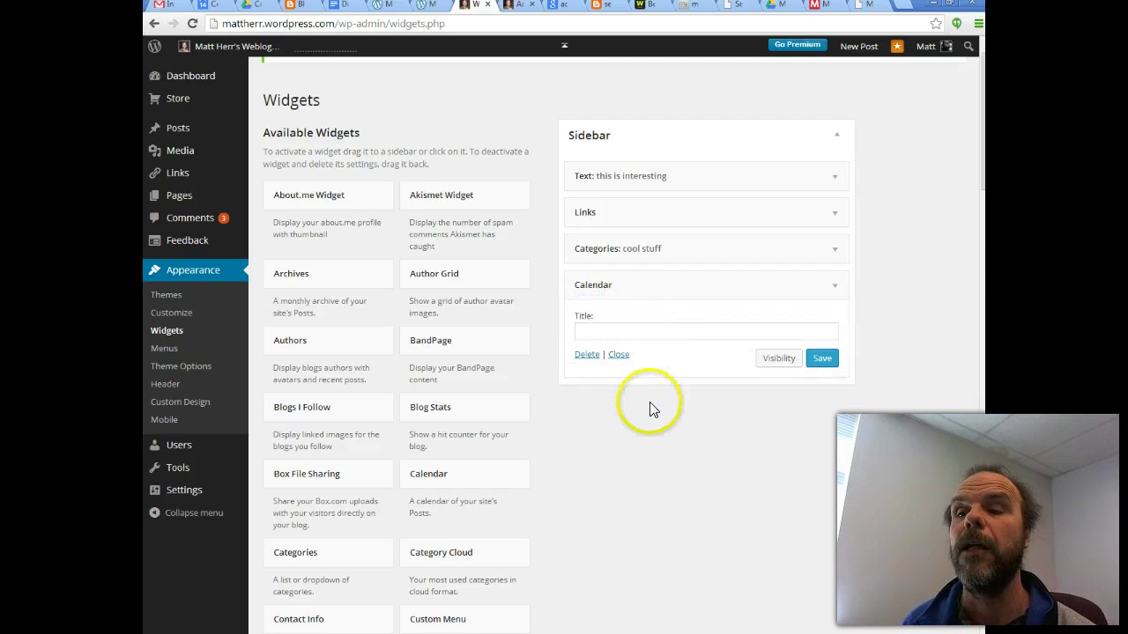
click(622, 329)
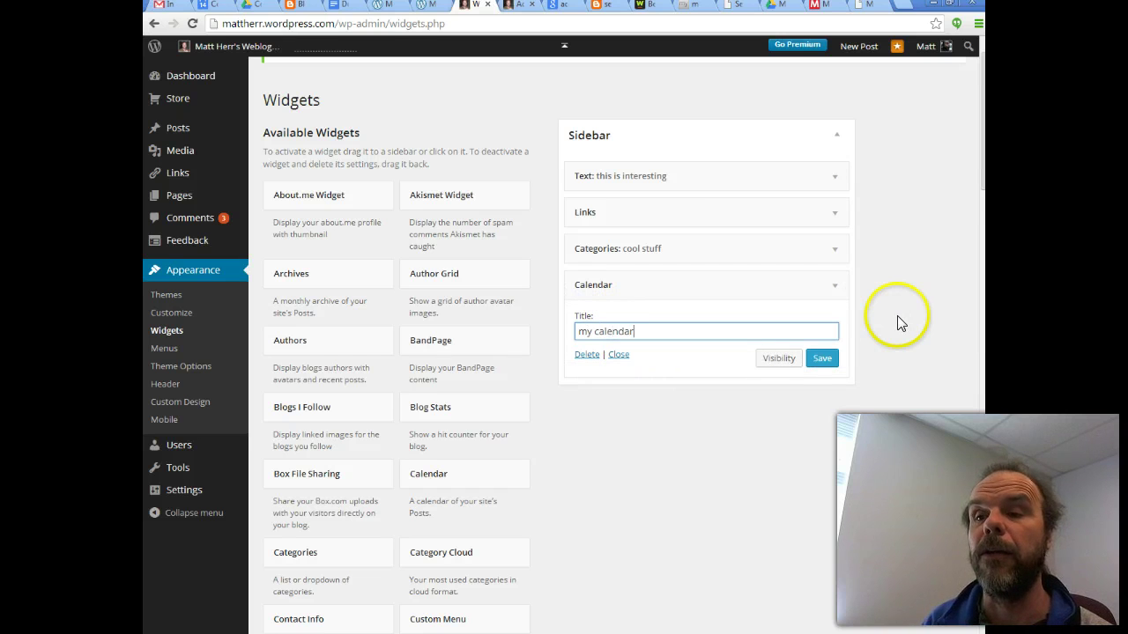
click(821, 357)
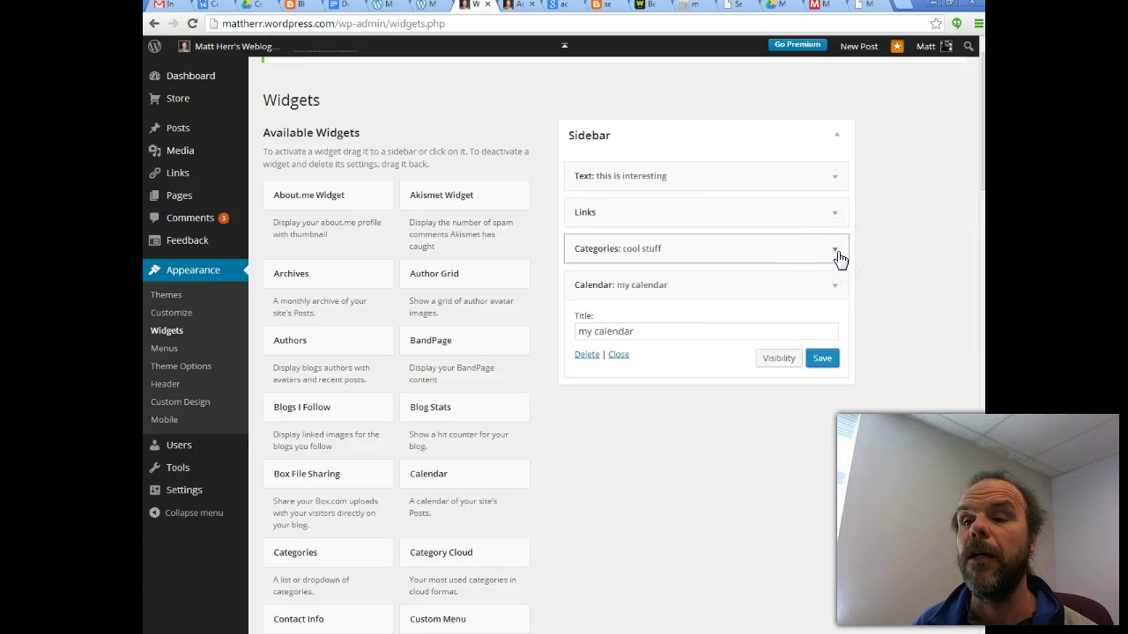
- Expand the sidebar's Links widget to examine its category, sorting and display options
click(839, 220)
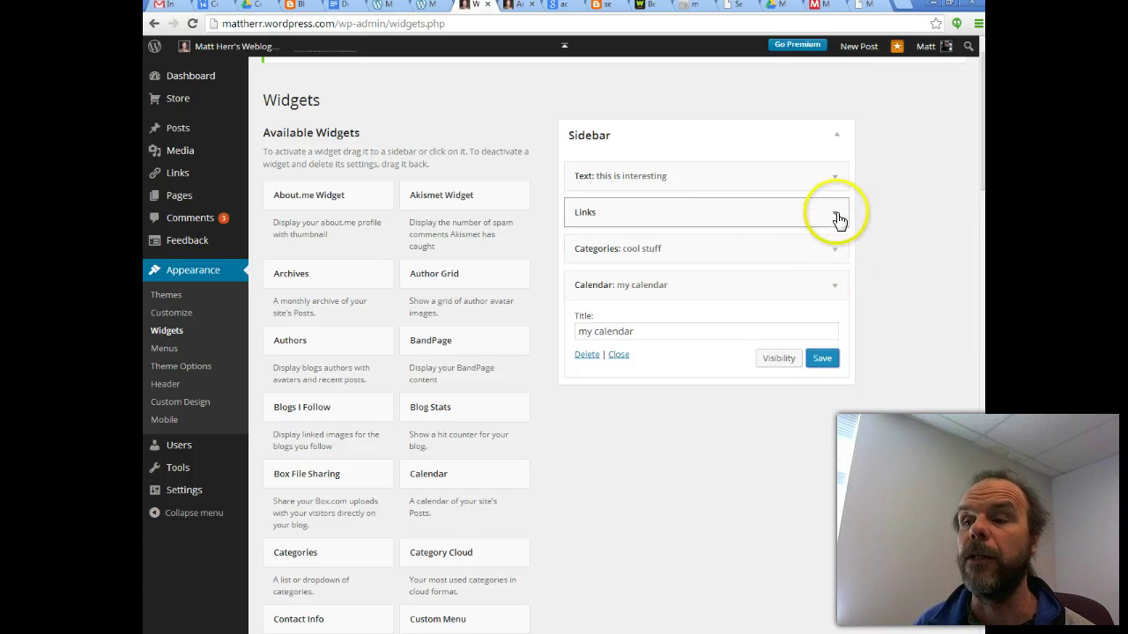
drag(684, 210, 637, 217)
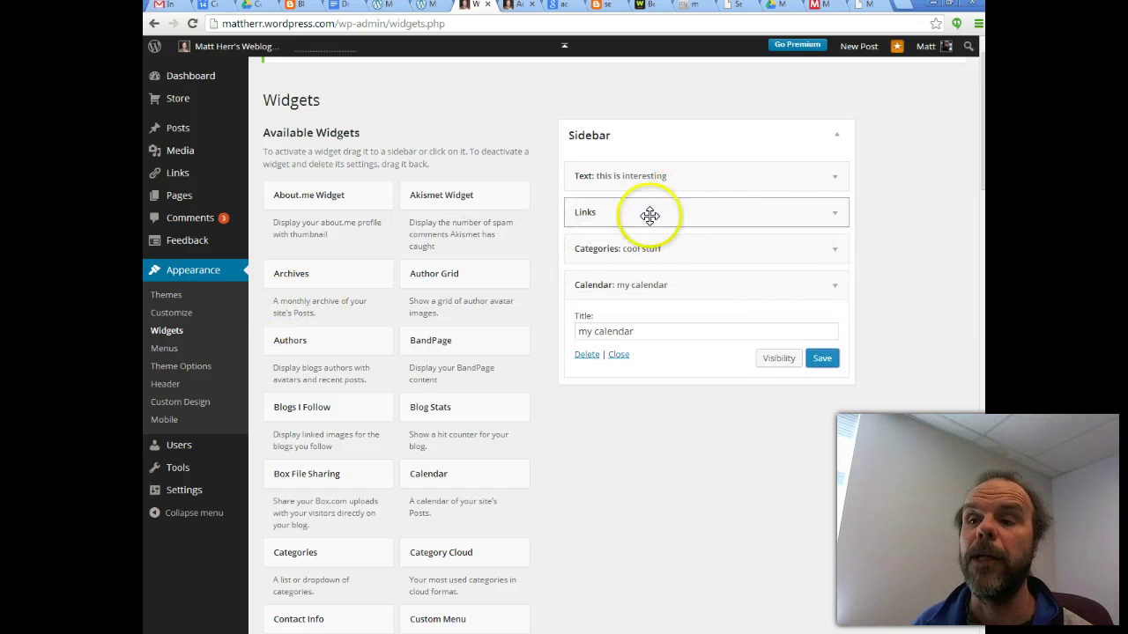
click(835, 216)
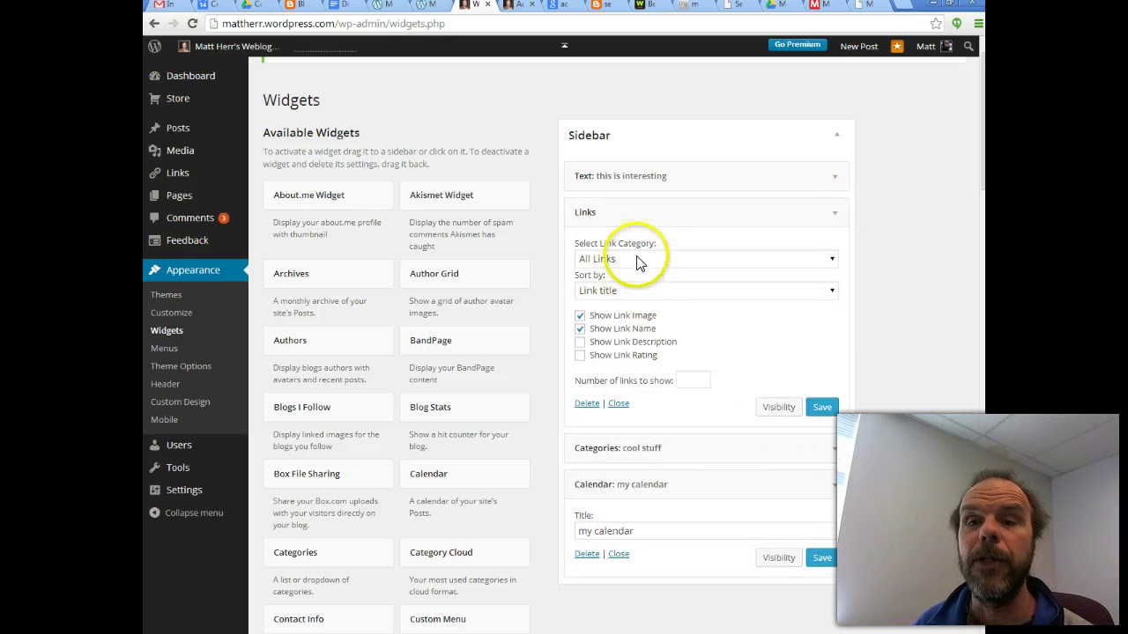
- Start a new link in the blog's link manager and name it "resume"
mouse_move(181, 174)
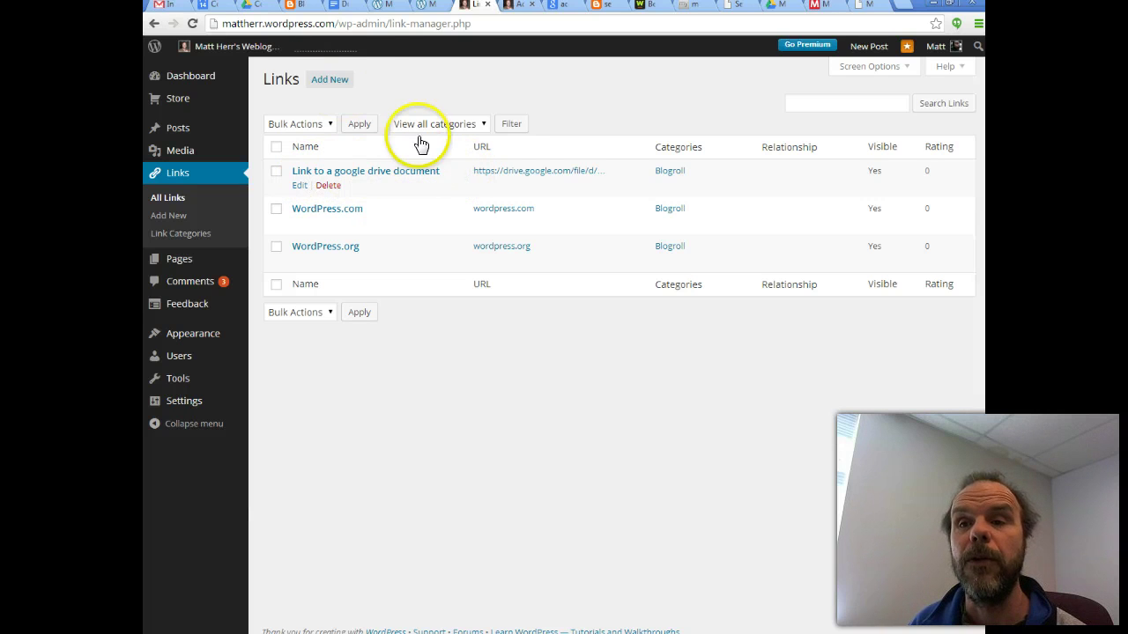
click(323, 80)
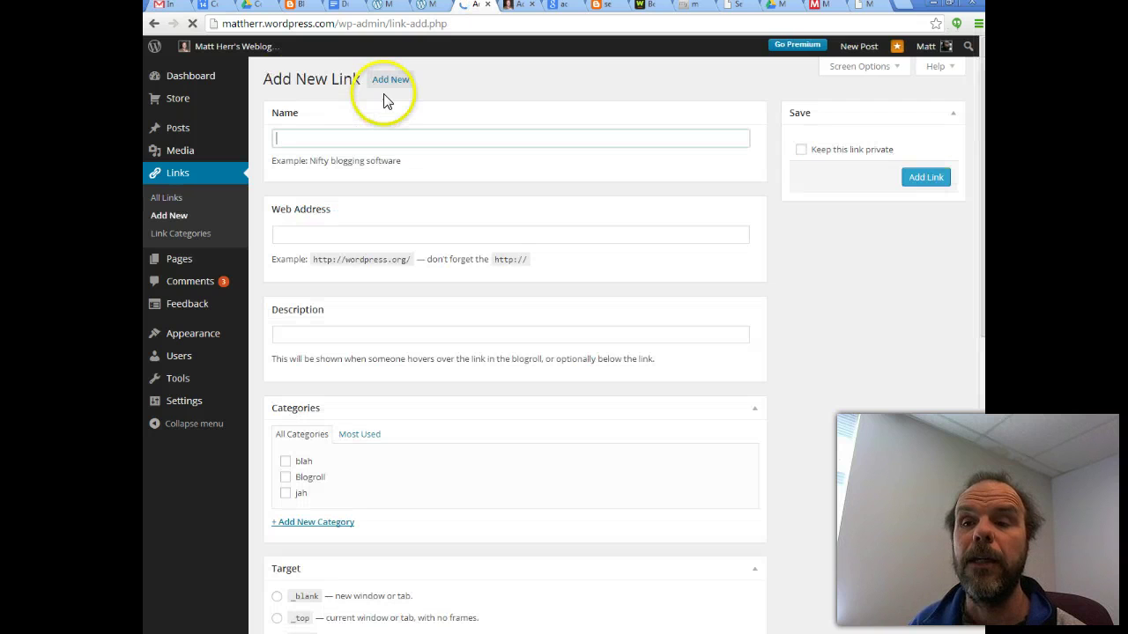
click(342, 136)
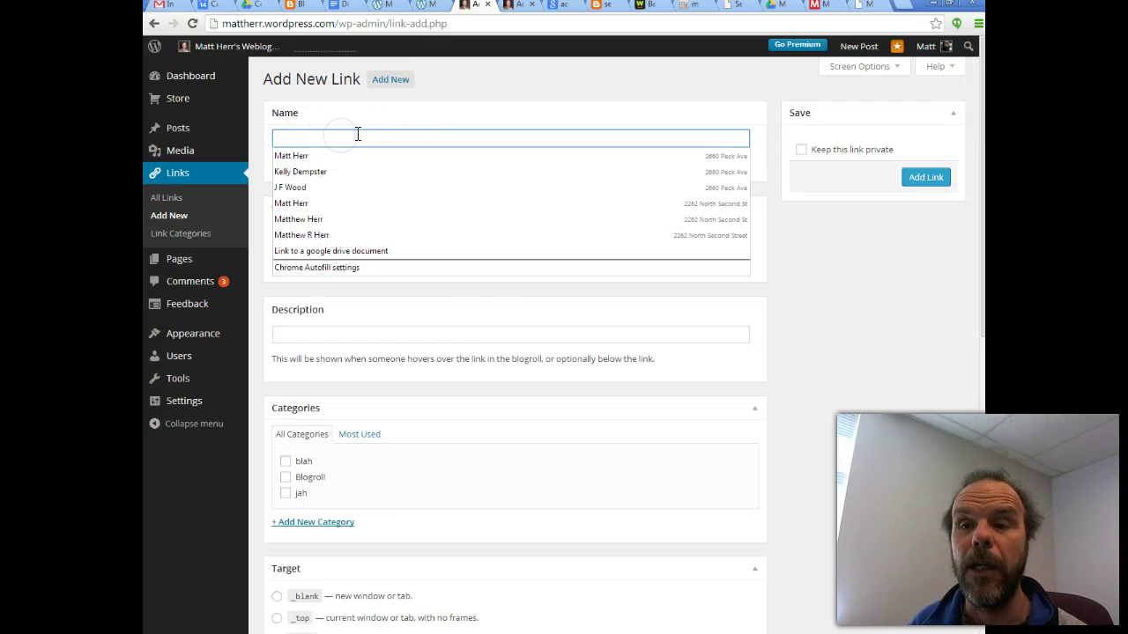
click(346, 159)
text(resume)
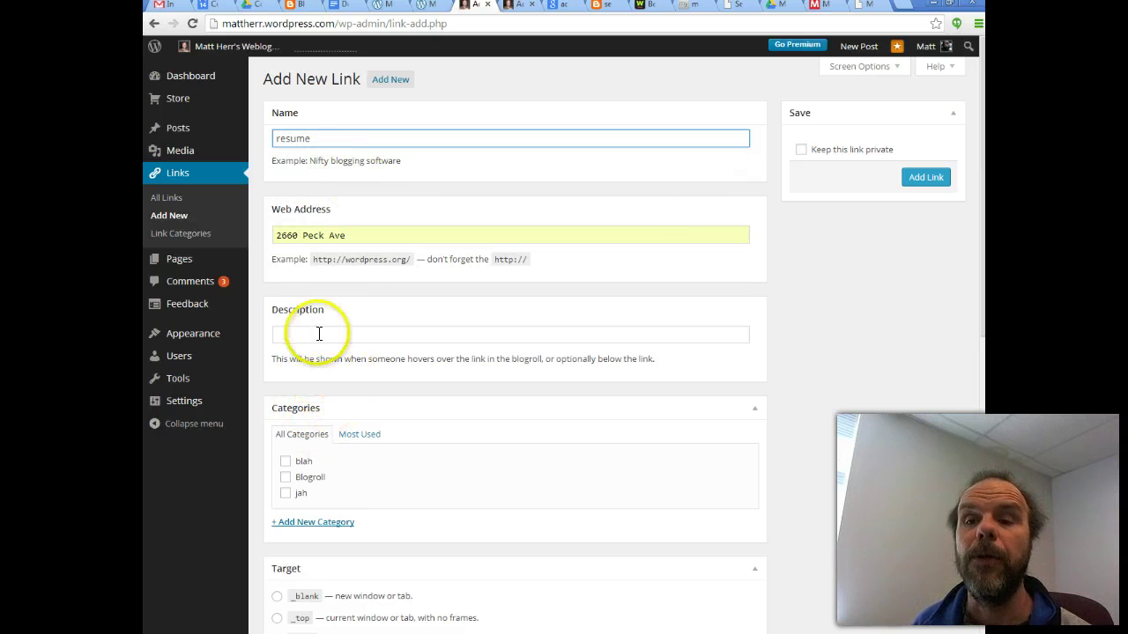
click(378, 370)
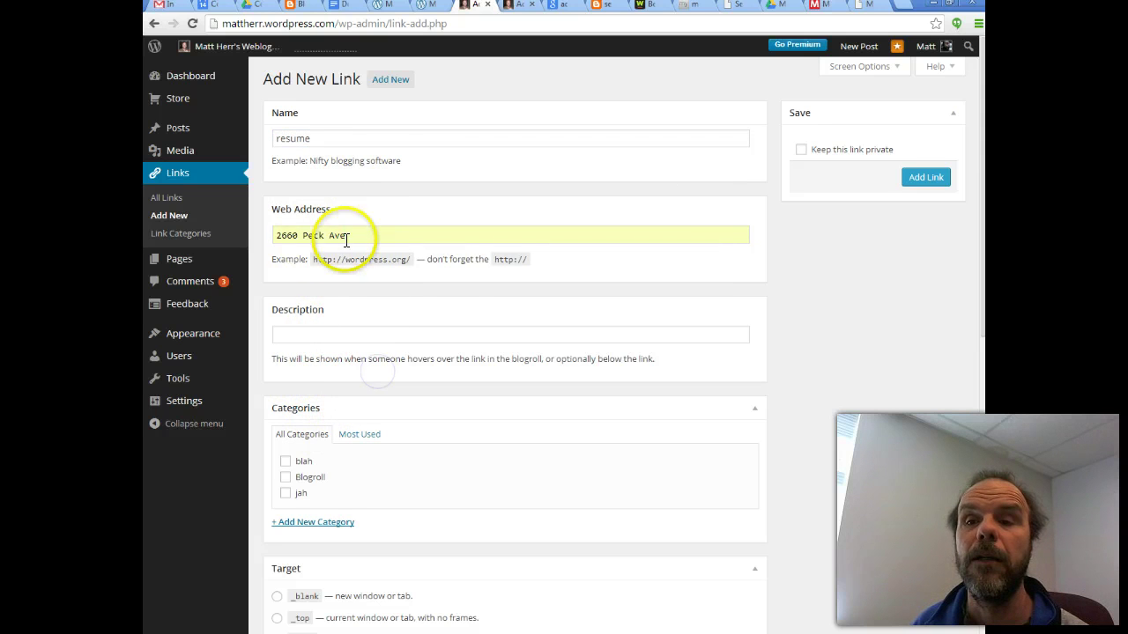
click(396, 234)
drag(396, 234, 264, 235)
key(BackSpace)
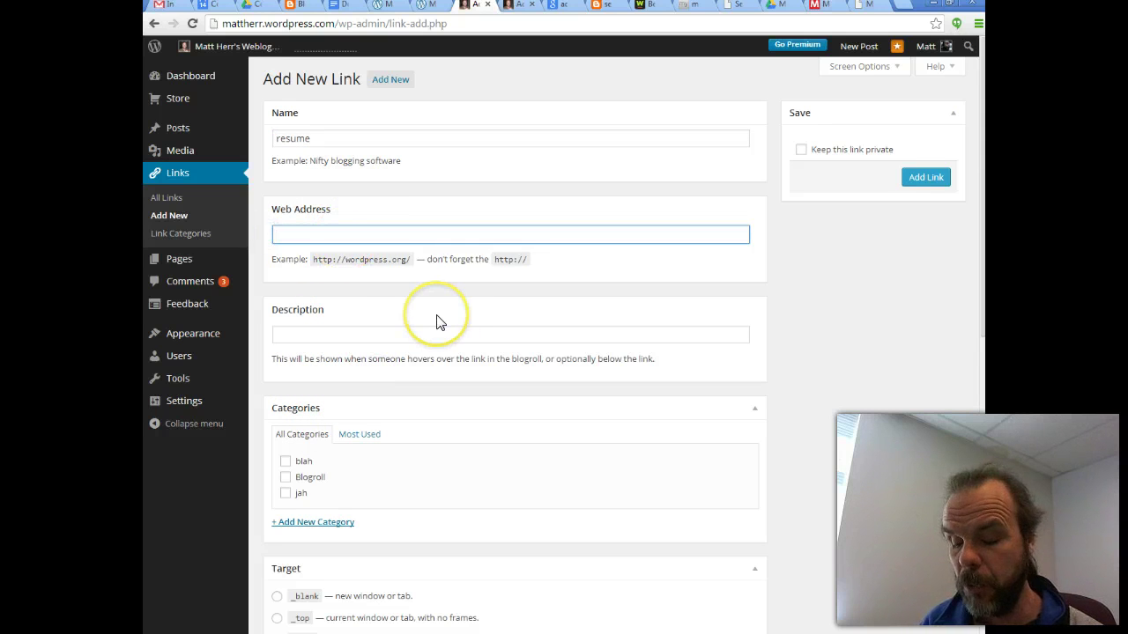
text(htpp)
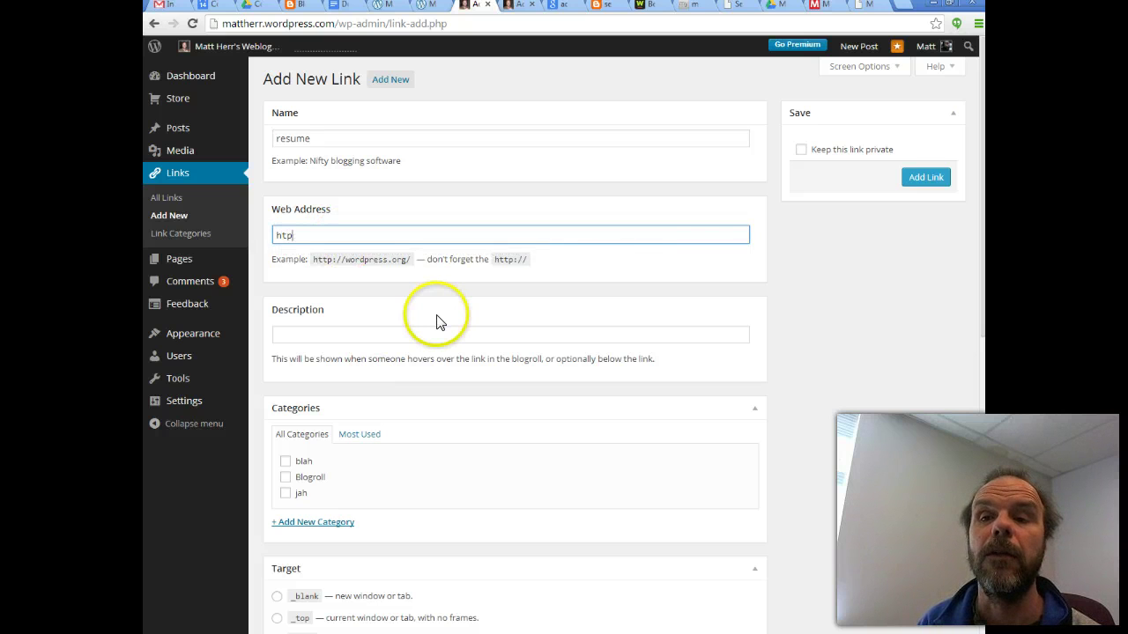
key(BackSpace)
text(tp://)
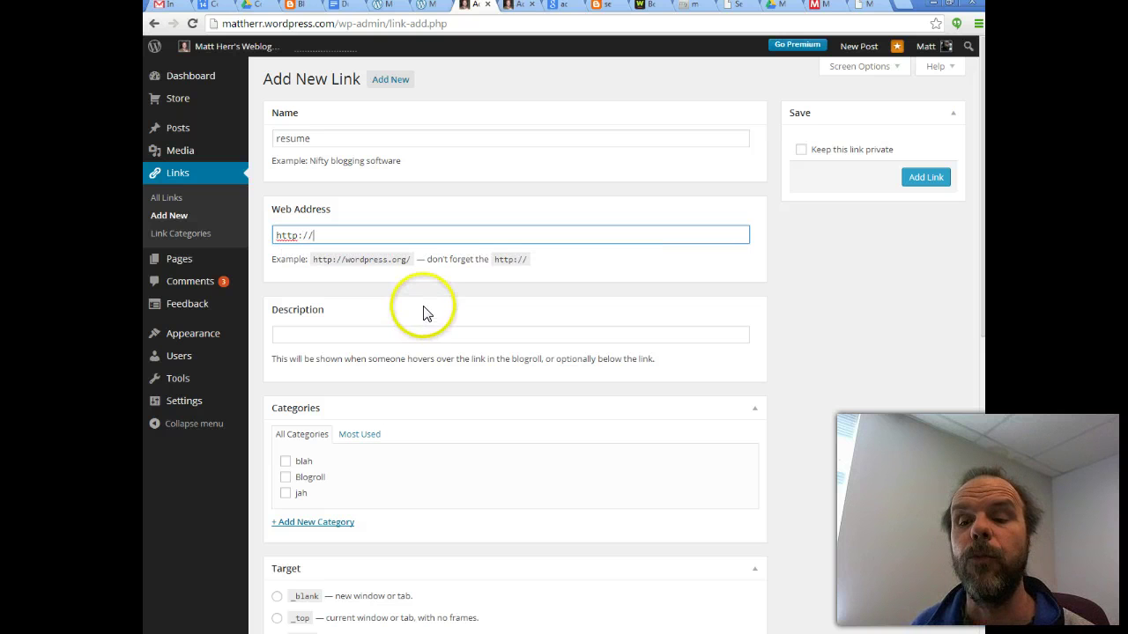
- View the published blog and follow the Blogroll's "Link to a google drive document" entry
click(225, 46)
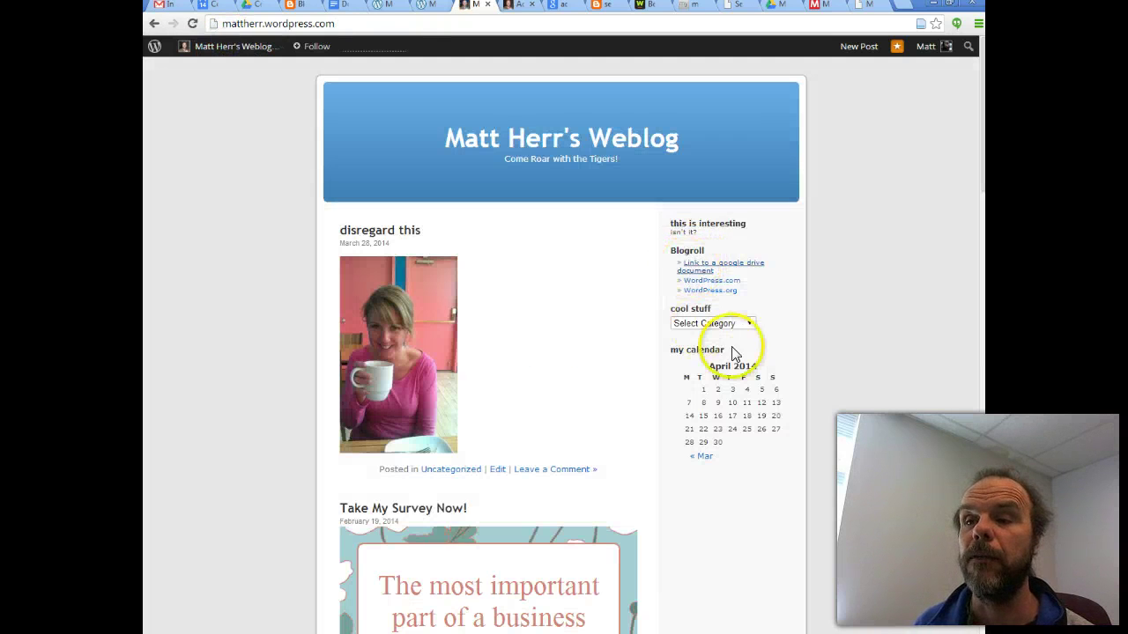
click(696, 290)
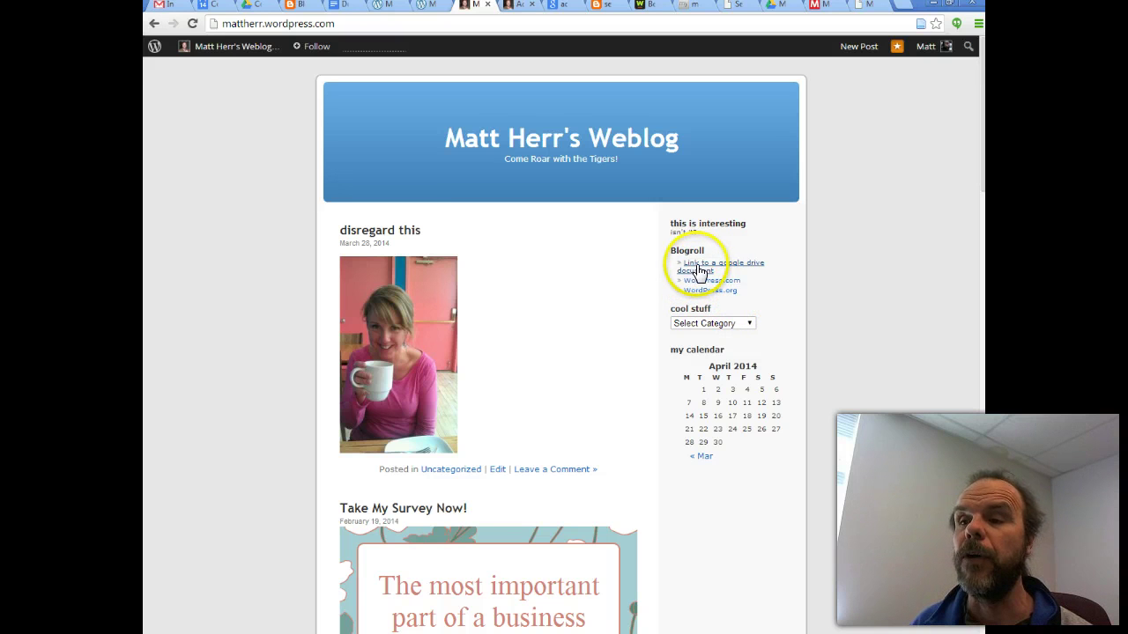
click(698, 269)
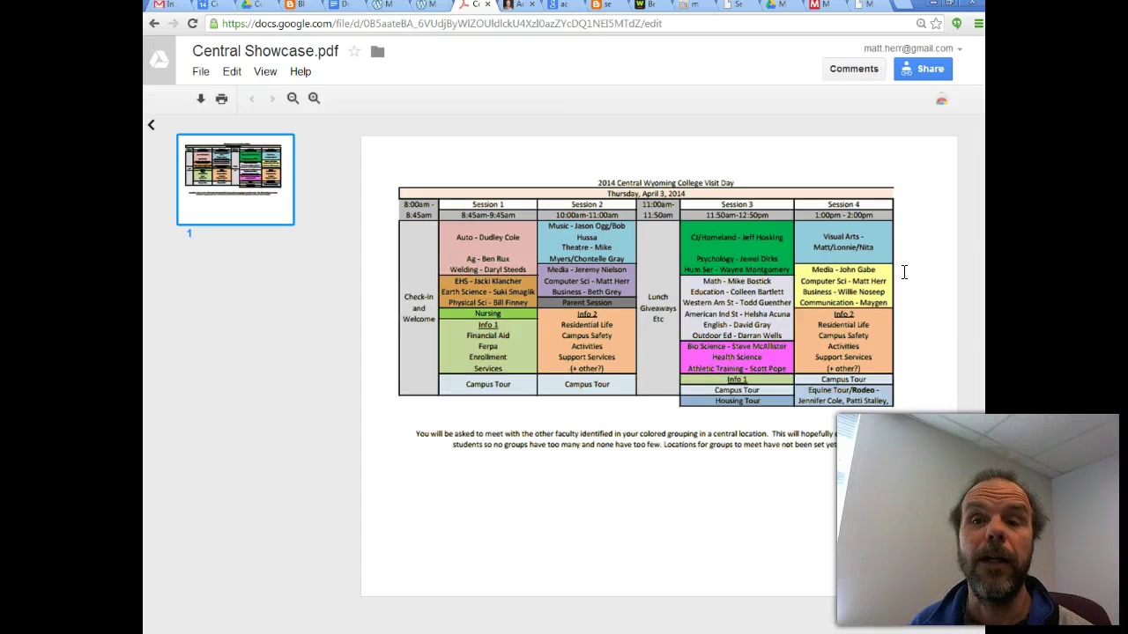
- Check the sharing settings of Central Showcase.pdf and close them without requesting access for anyone
click(915, 273)
click(927, 69)
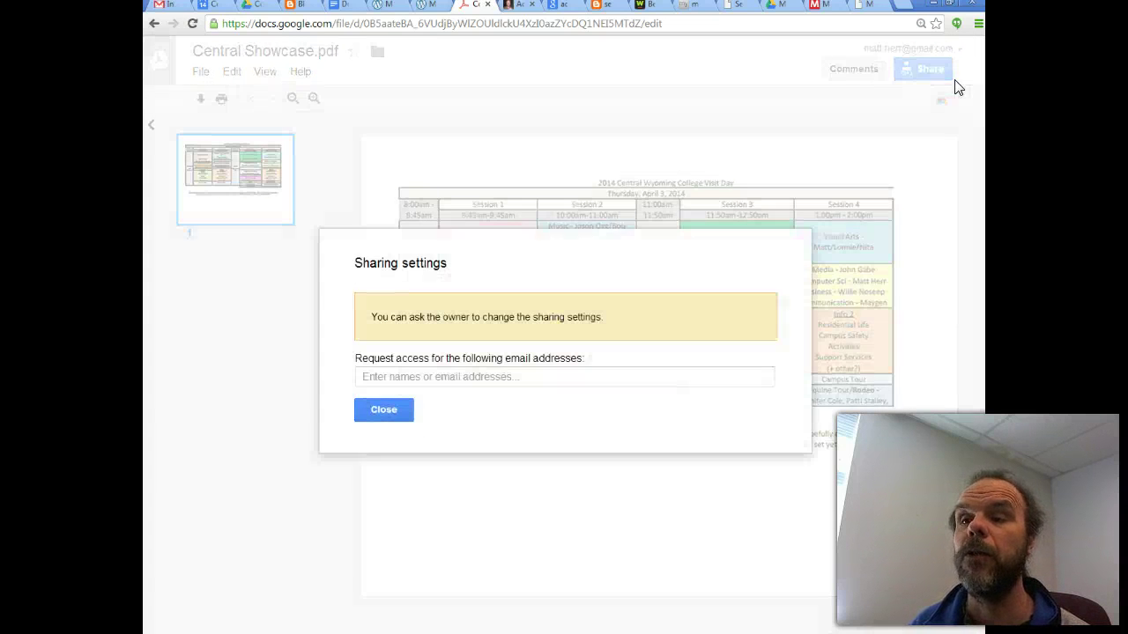
click(384, 410)
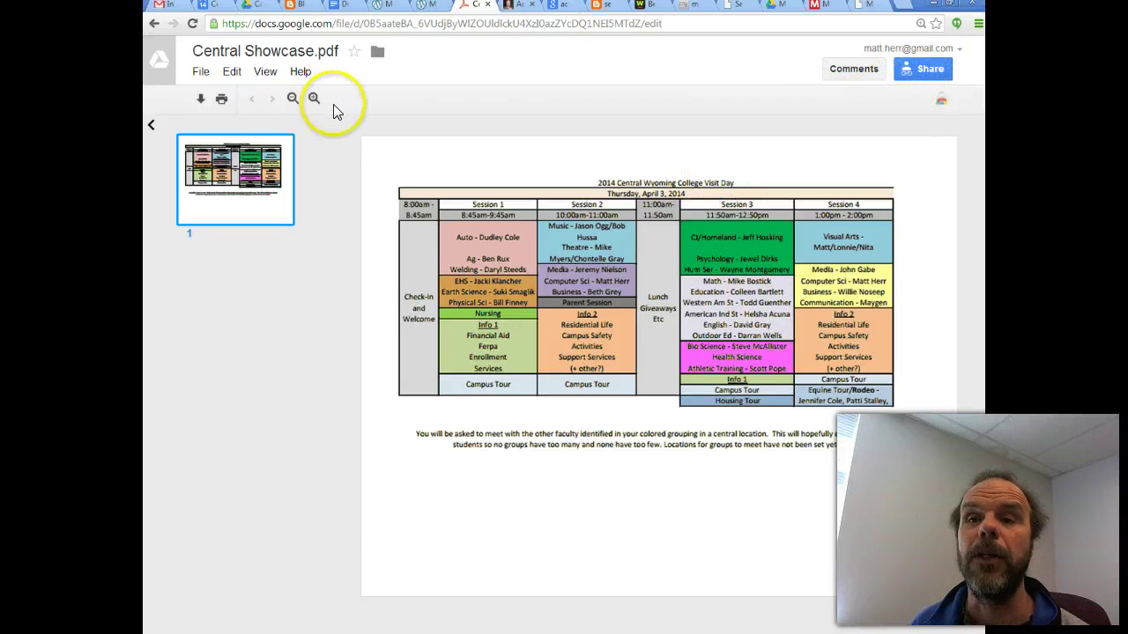
- Switch to Blogger and look through the templates available for the idontknowwhattotype blog
click(294, 7)
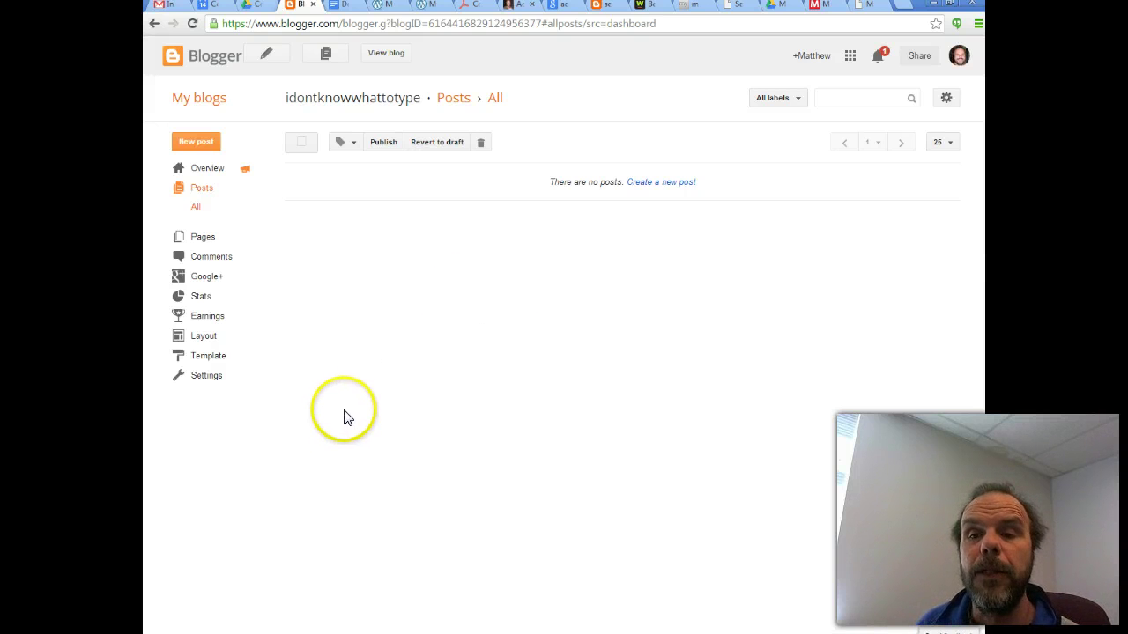
click(220, 357)
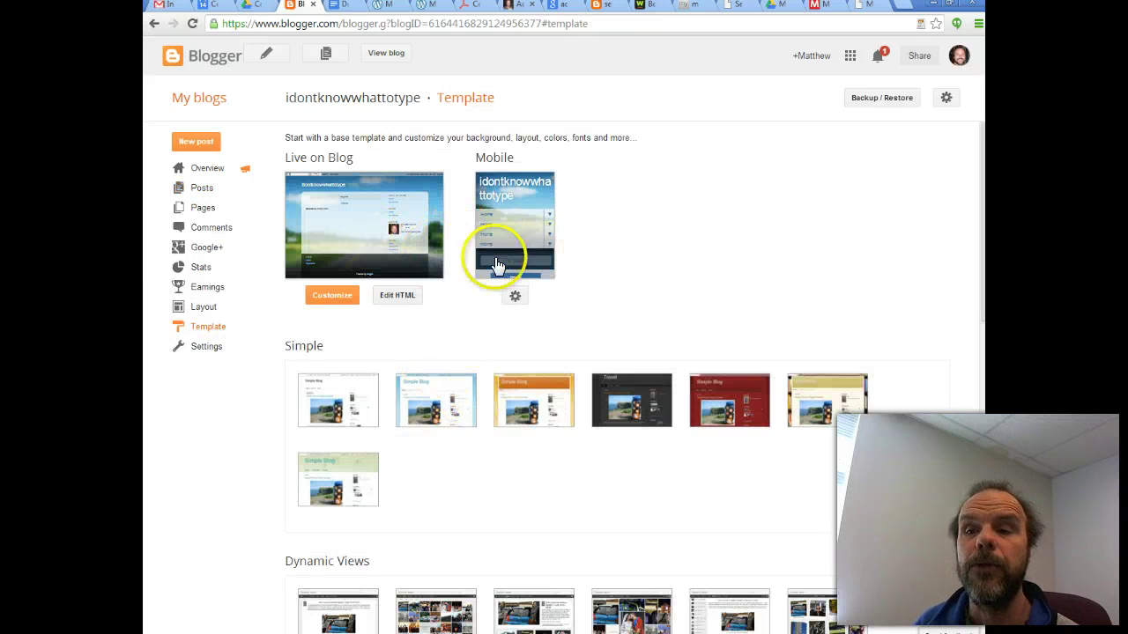
scroll(564, 370, down, 4)
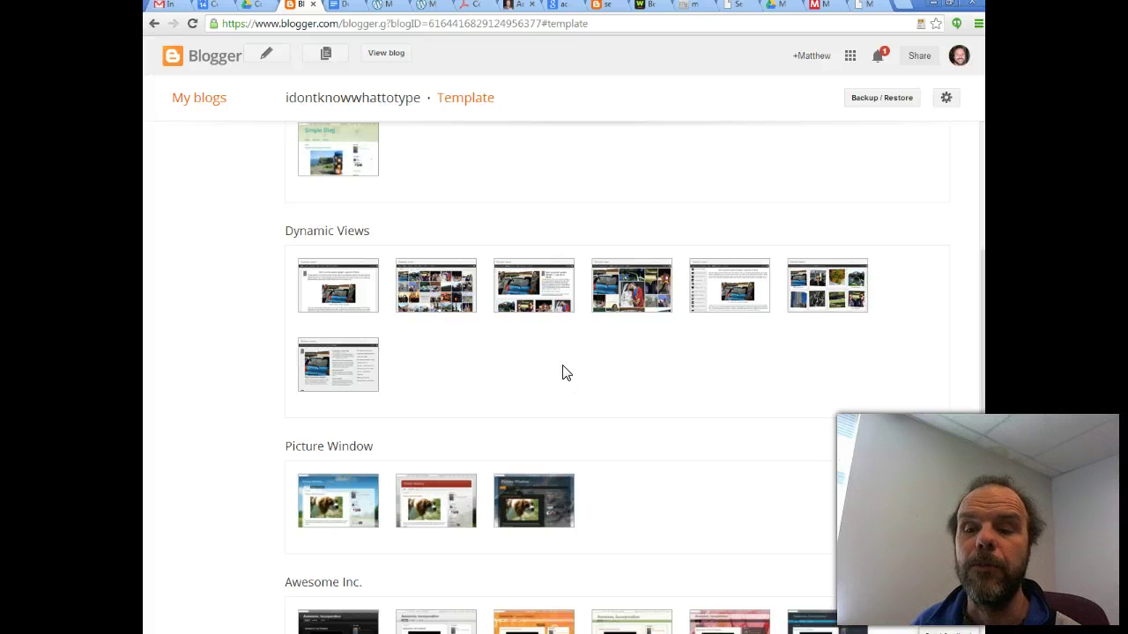
scroll(564, 374, down, 3)
scroll(564, 374, up, 7)
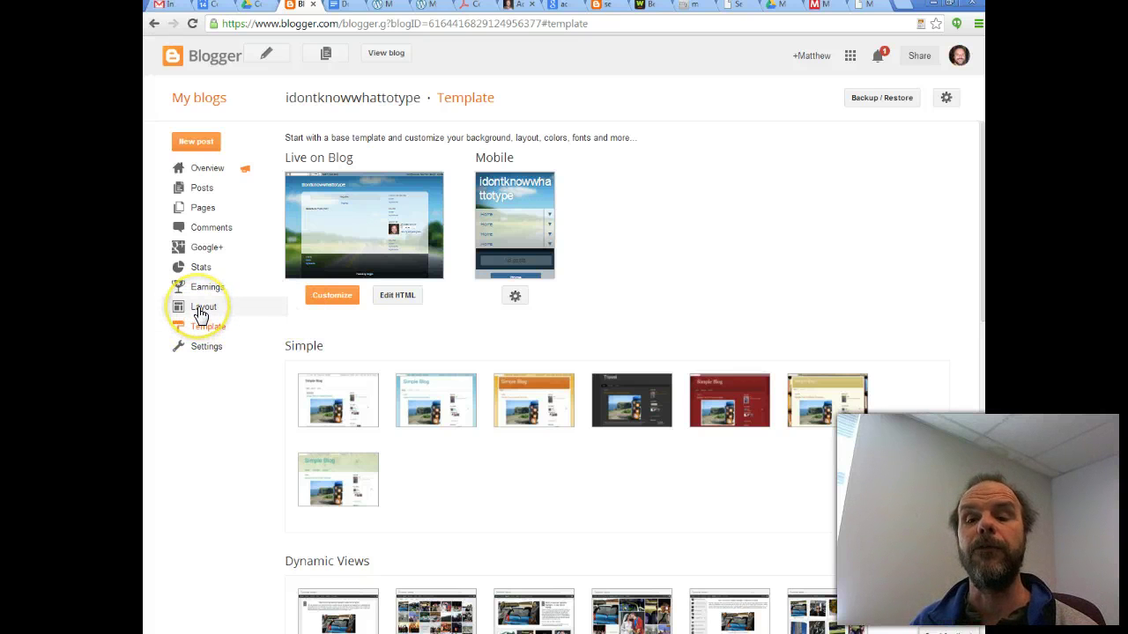
- Open the blog's layout, browse the gadgets available for the sidebar, including Link List and HTML/JavaScript, and close the list without adding one
click(201, 310)
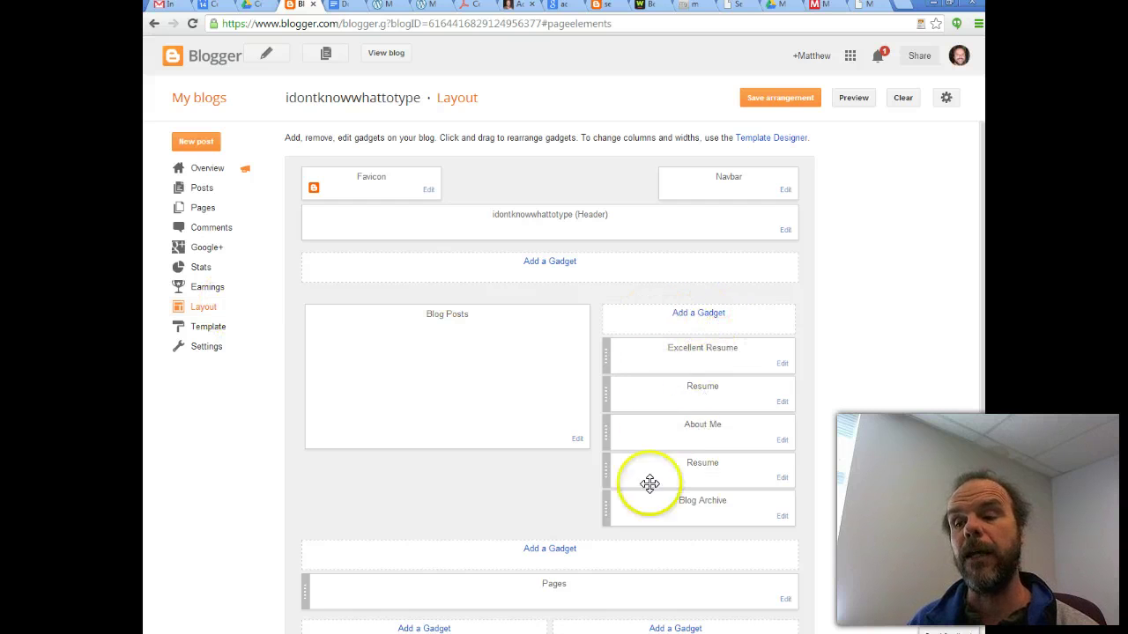
click(695, 313)
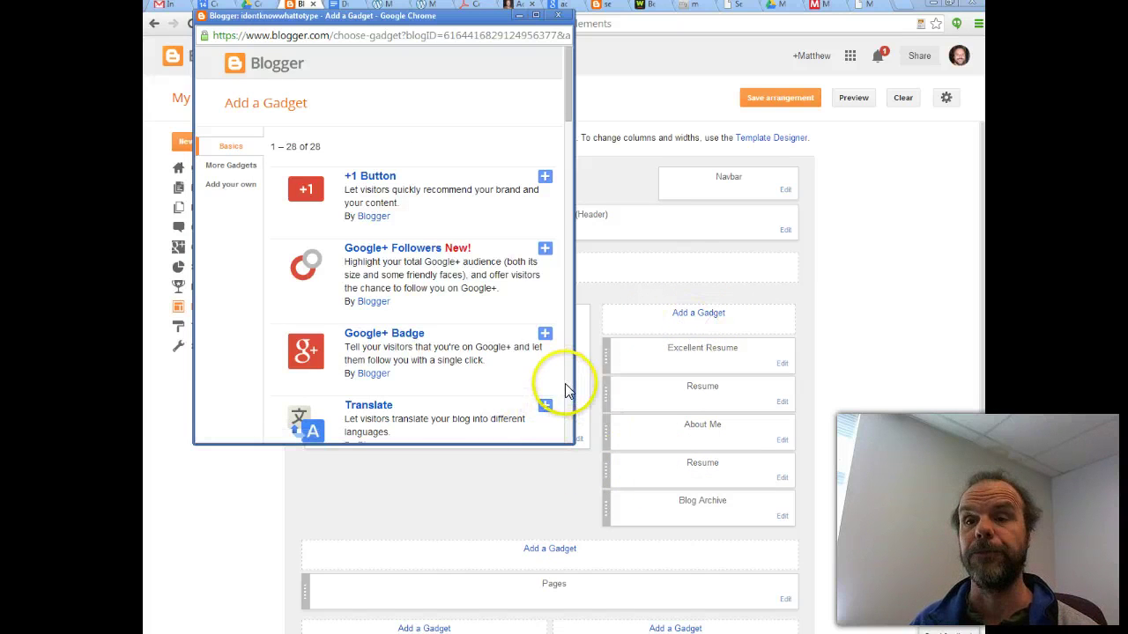
drag(569, 100, 557, 318)
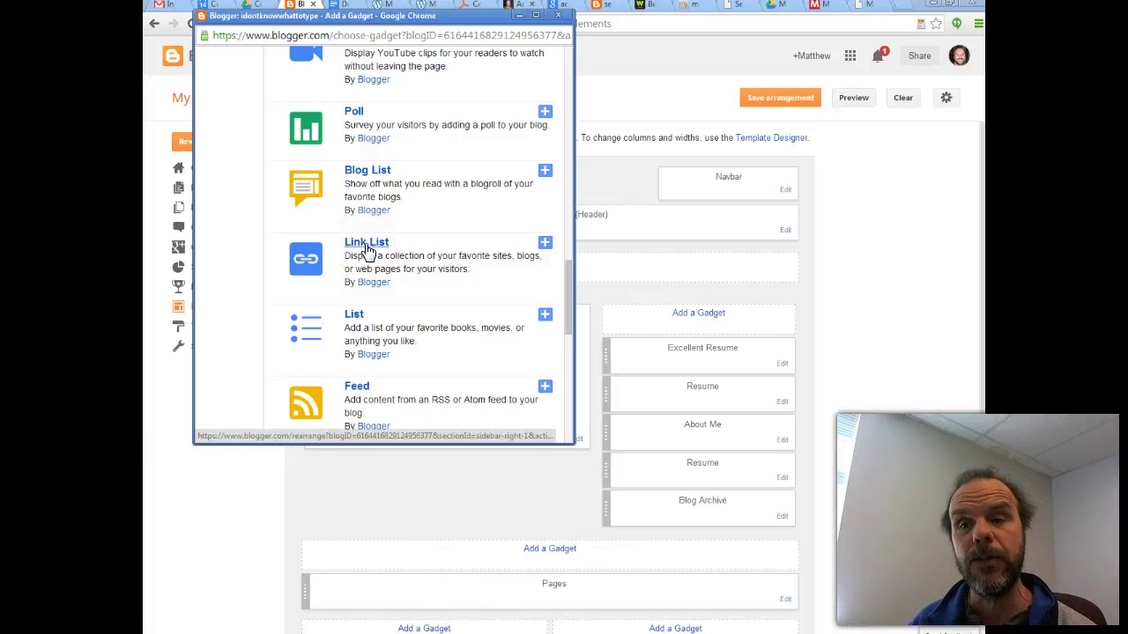
scroll(407, 252, up, 3)
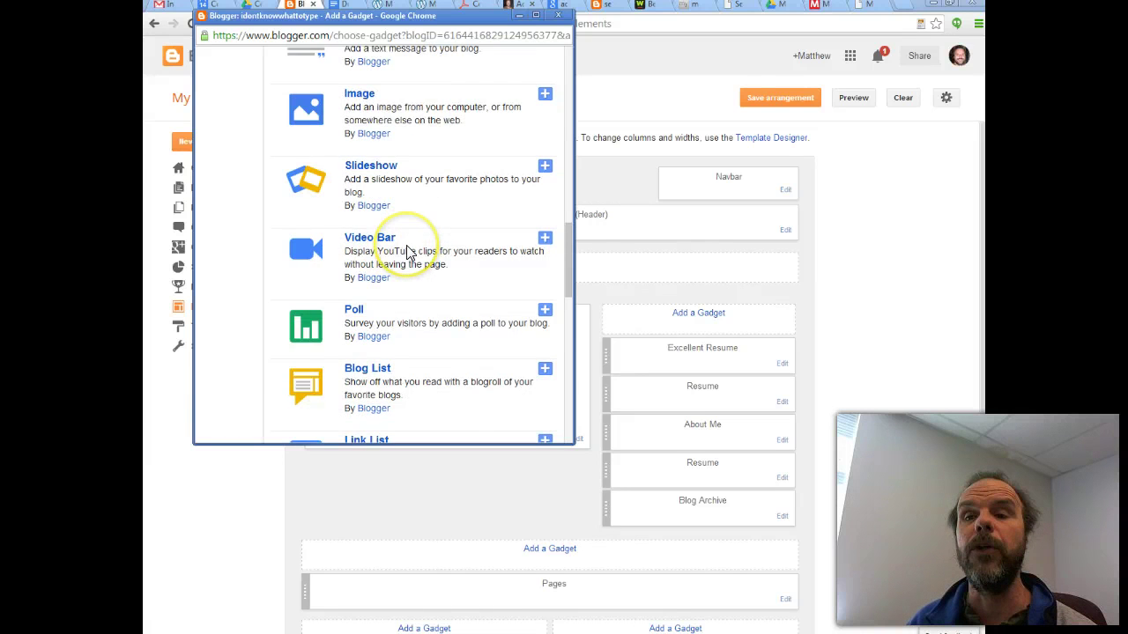
scroll(407, 251, up, 3)
scroll(407, 245, up, 1)
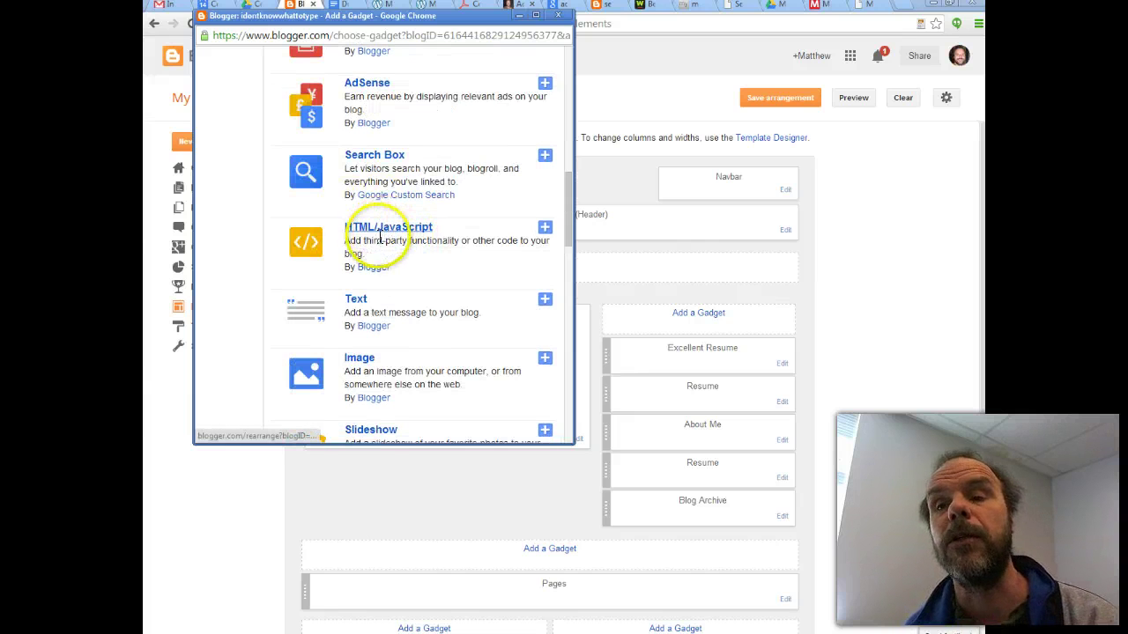
scroll(383, 231, up, 3)
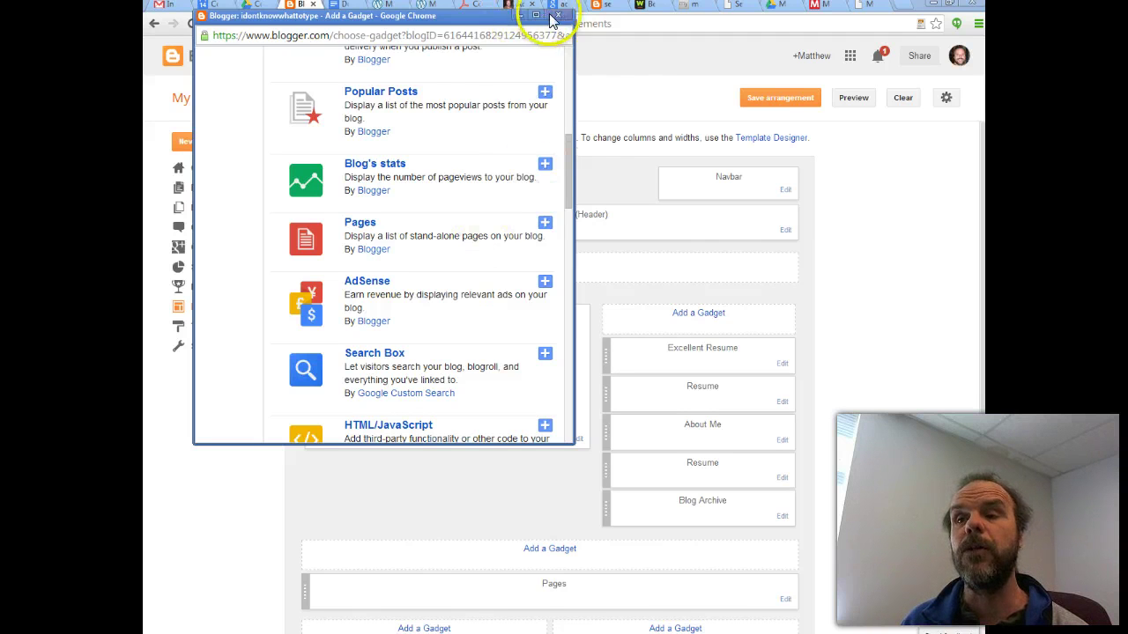
click(595, 31)
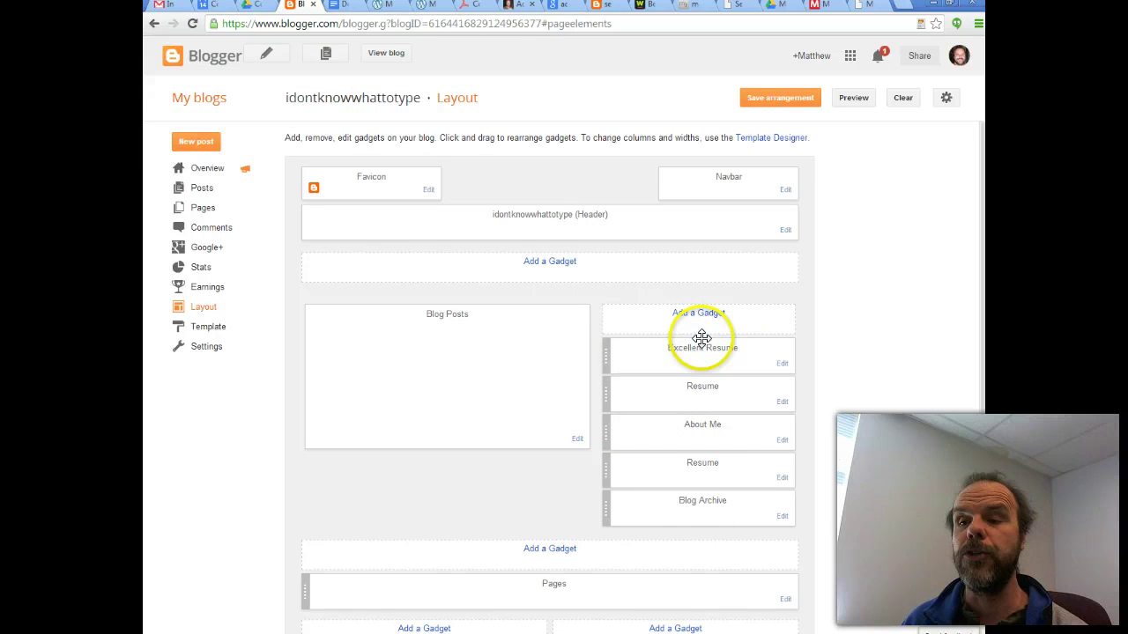
- Try rearranging the Resume and About Me gadgets within the sidebar layout
drag(687, 473, 687, 424)
drag(714, 481, 685, 467)
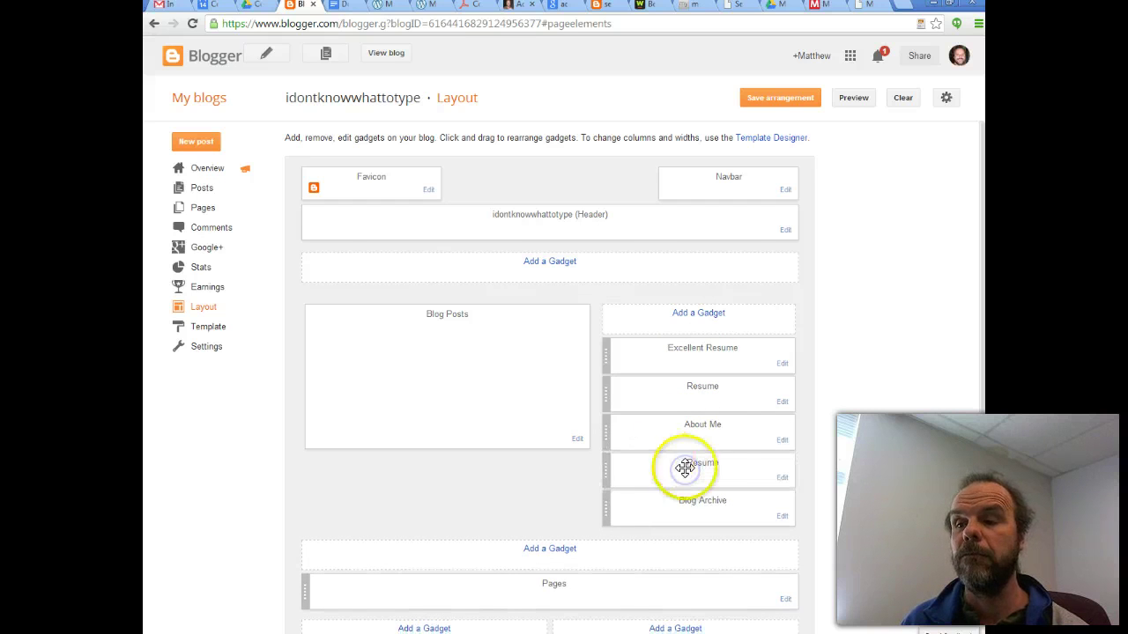
click(702, 393)
drag(702, 393, 704, 421)
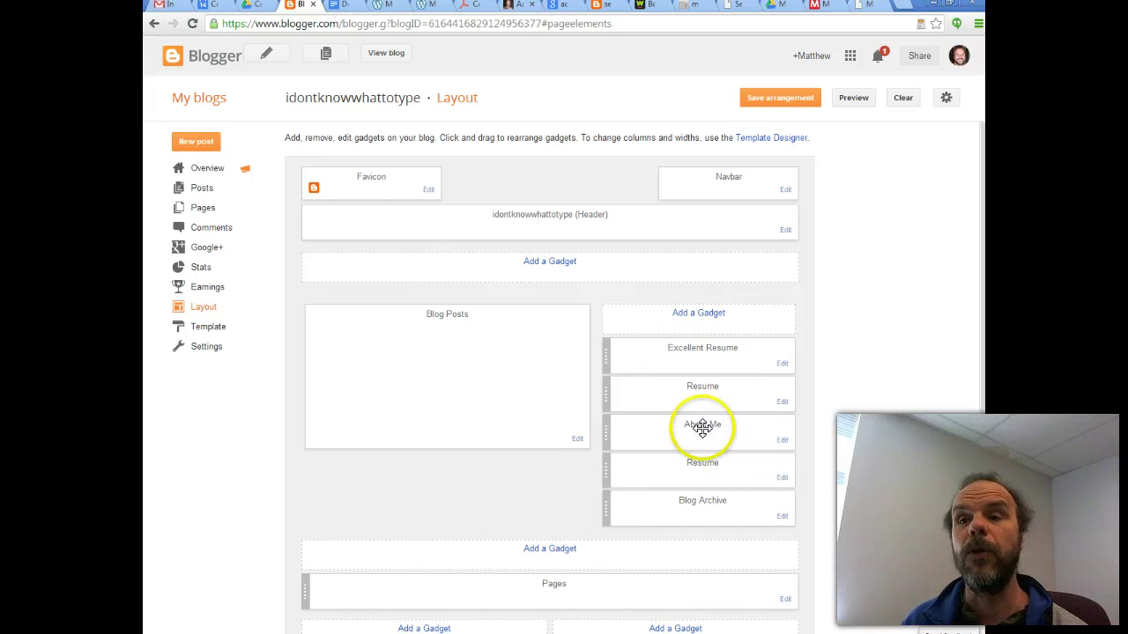
- View the published blog and follow the resume links in its Excellent Resume and Resume sidebar gadgets
click(385, 55)
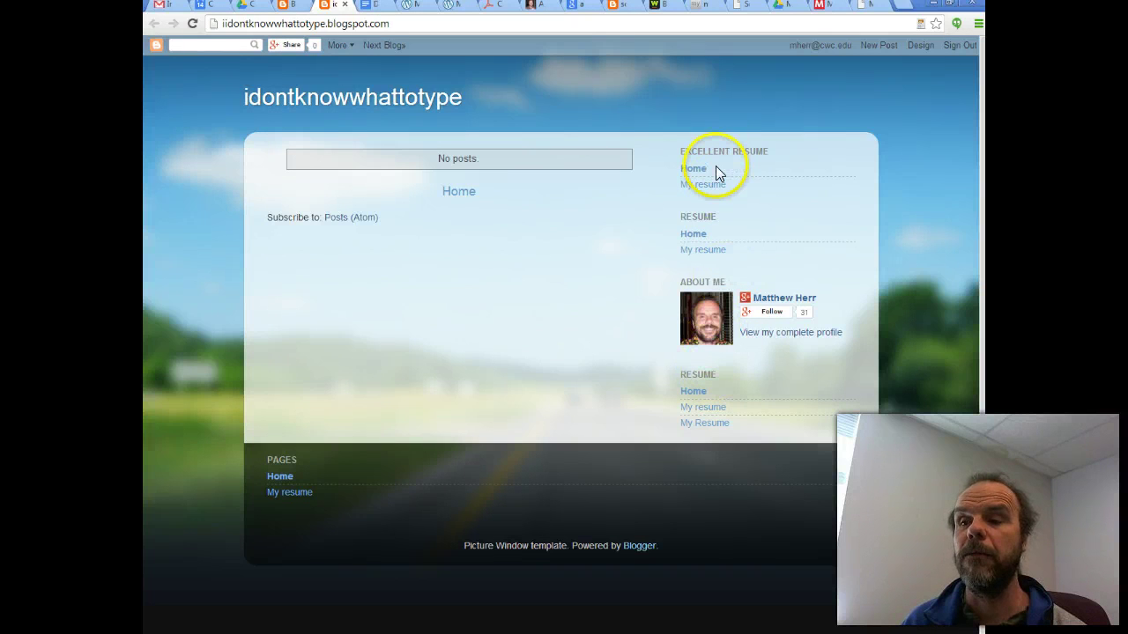
click(695, 252)
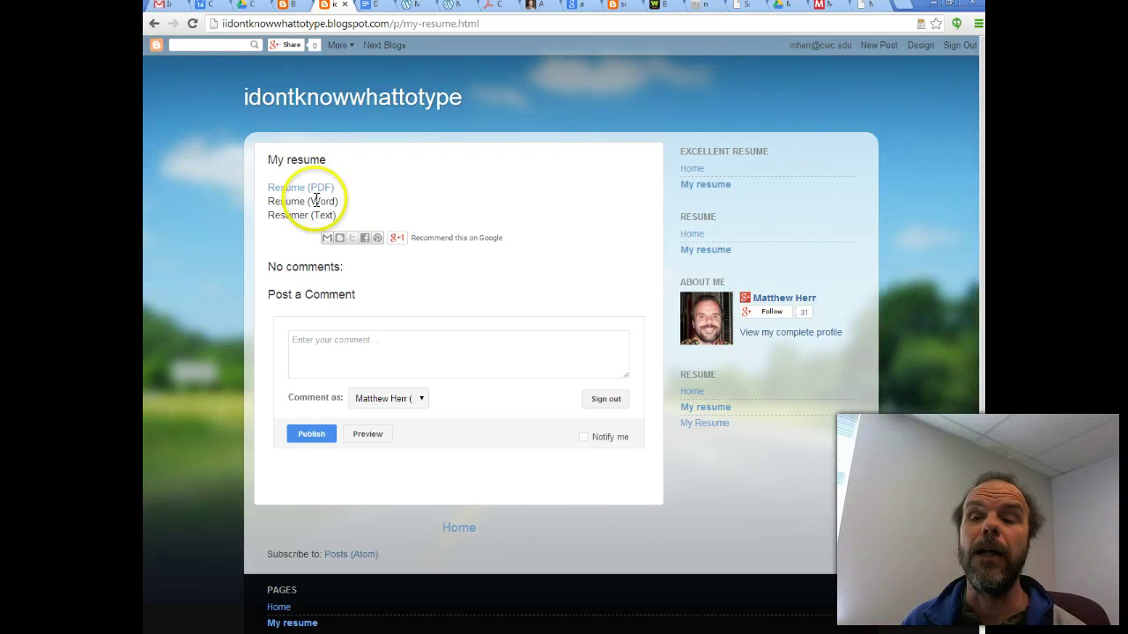
click(705, 185)
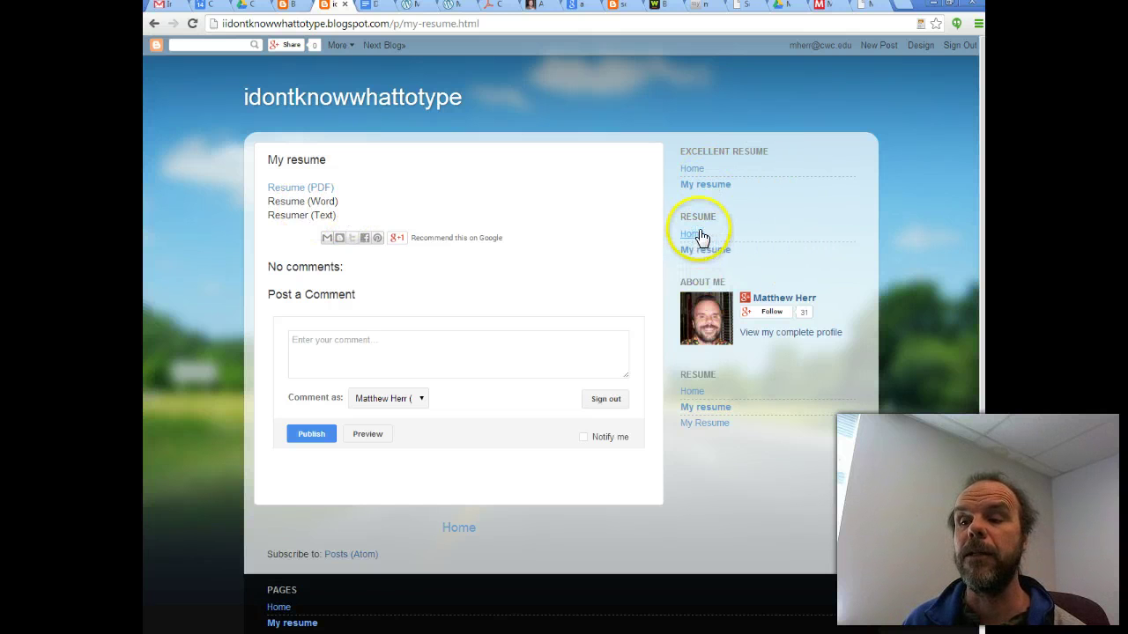
click(706, 407)
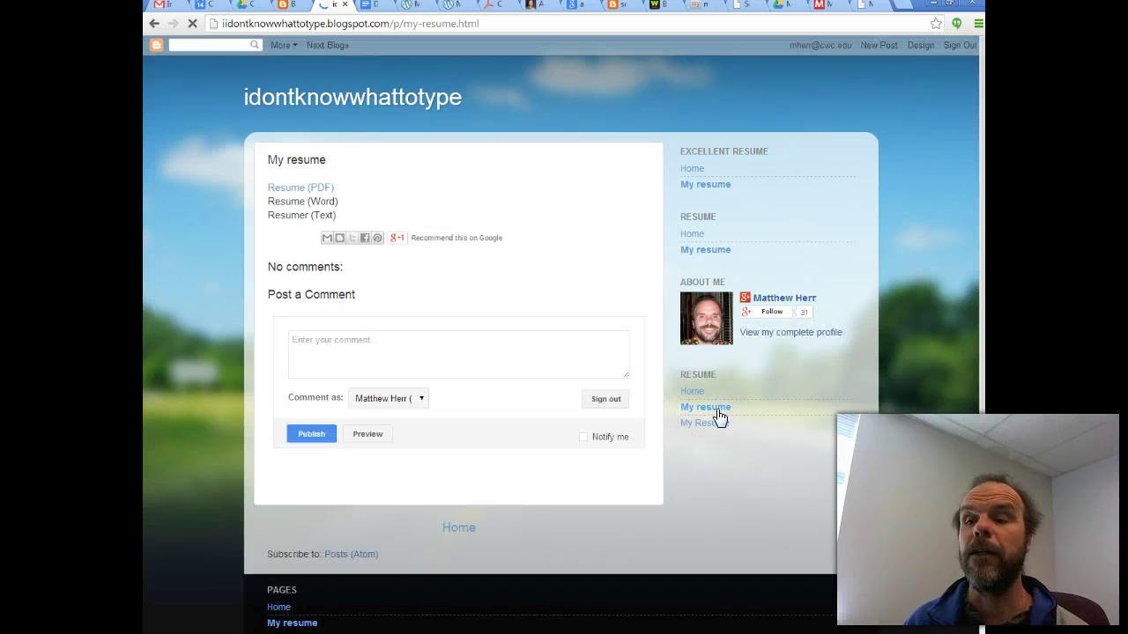
click(702, 426)
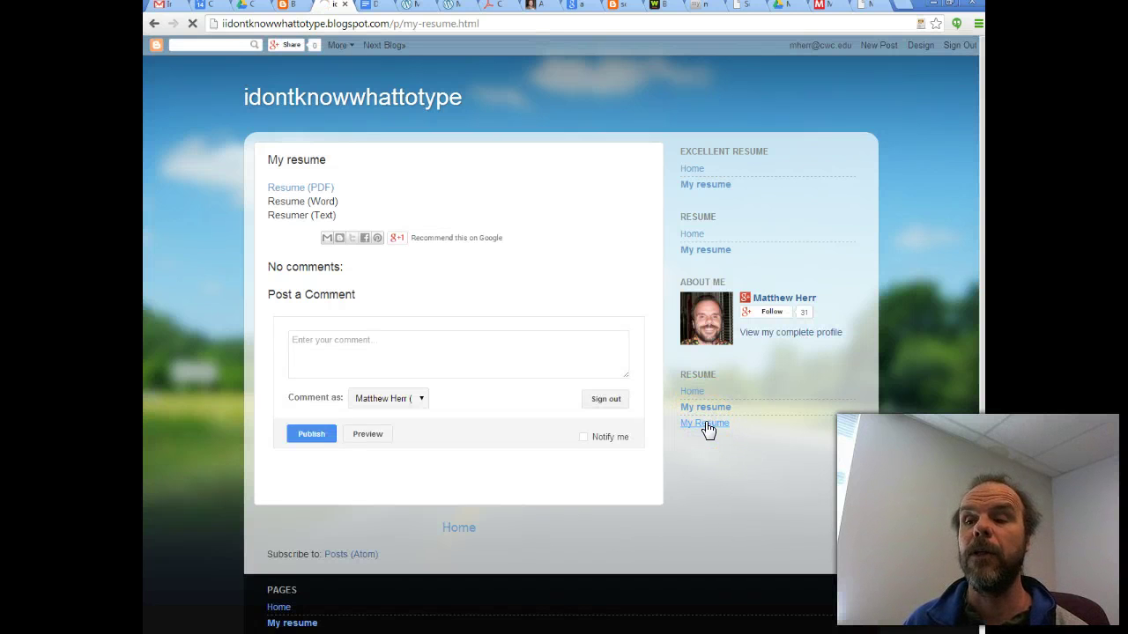